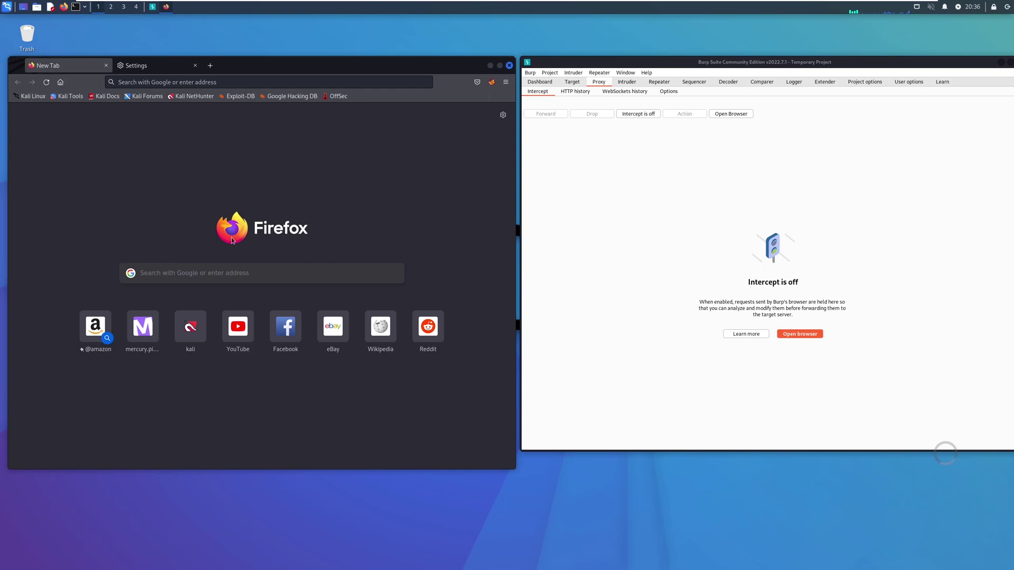
Route all Firefox traffic through the Burp proxy using the FoxyProxy extension
left_click(491, 82)
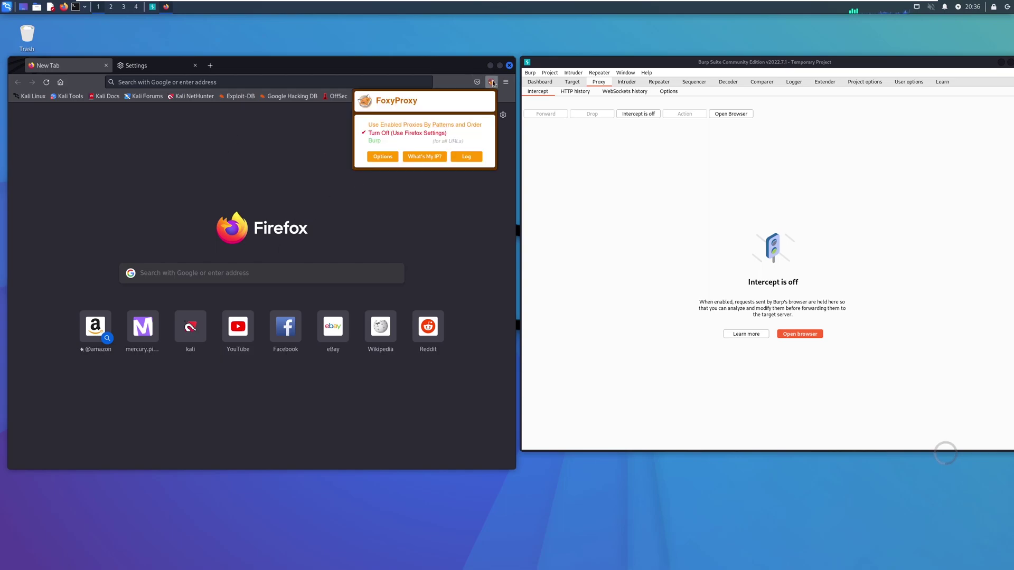
left_click(375, 142)
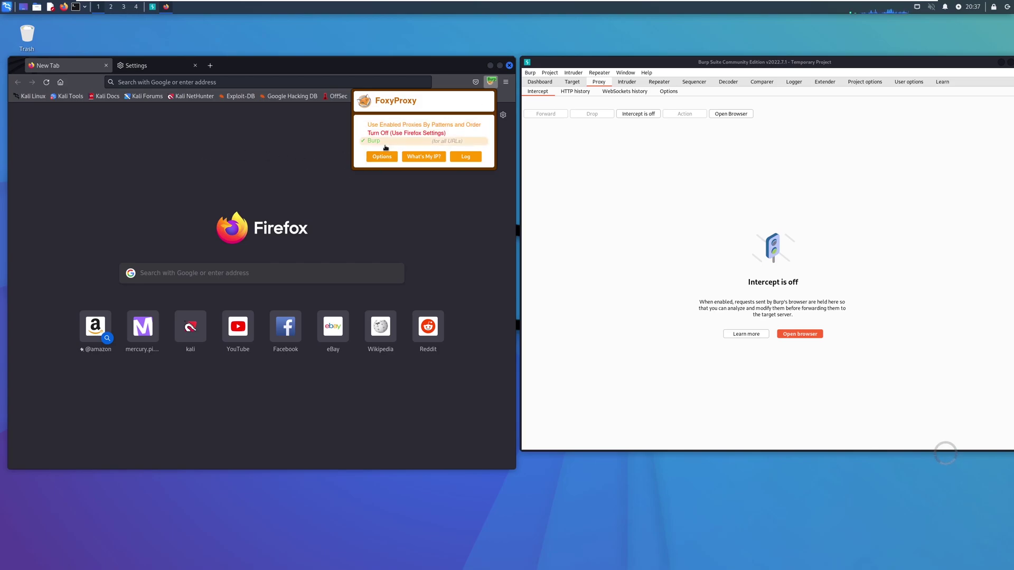
left_click(237, 149)
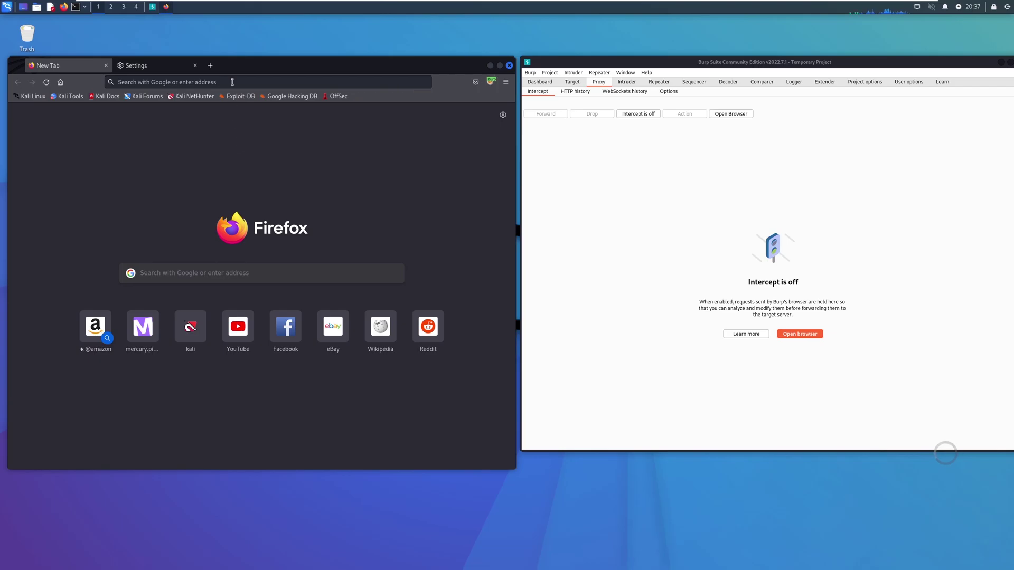
Try to load google.com through the proxy by accepting the risk on the certificate warning page
left_click(231, 81)
type("google.com/")
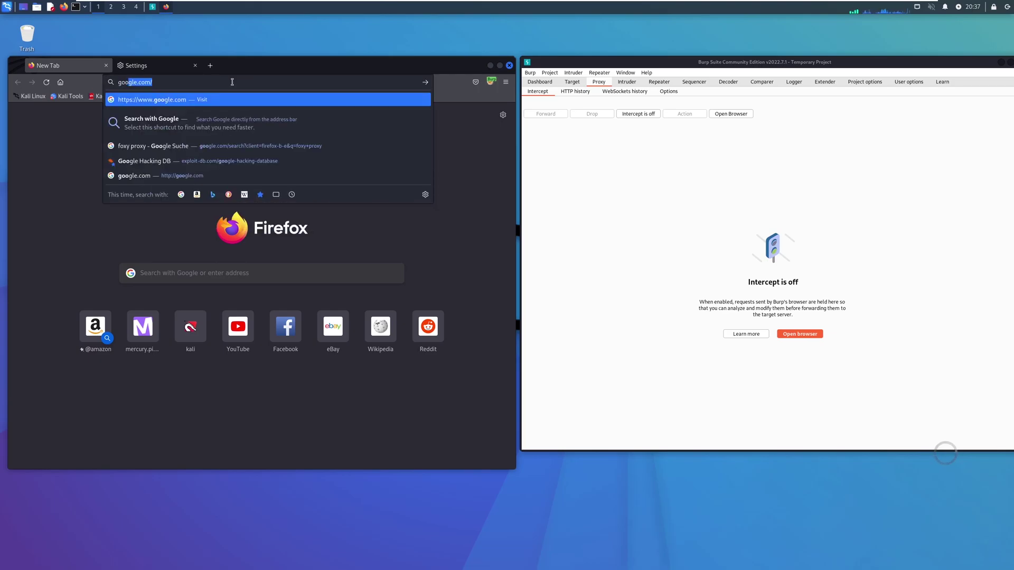
key("Return")
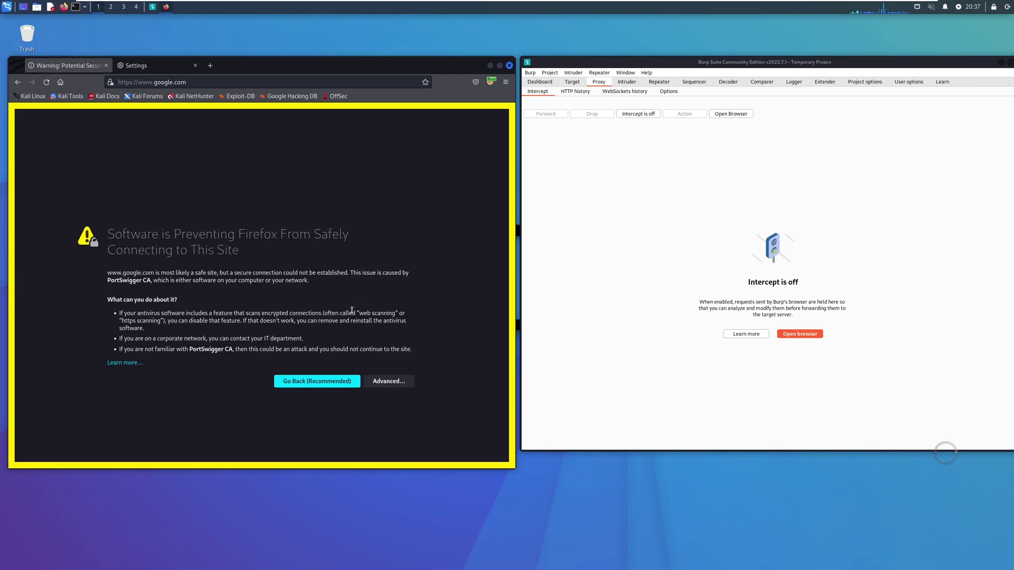
left_click(388, 381)
scroll(296, 377, "down", 5)
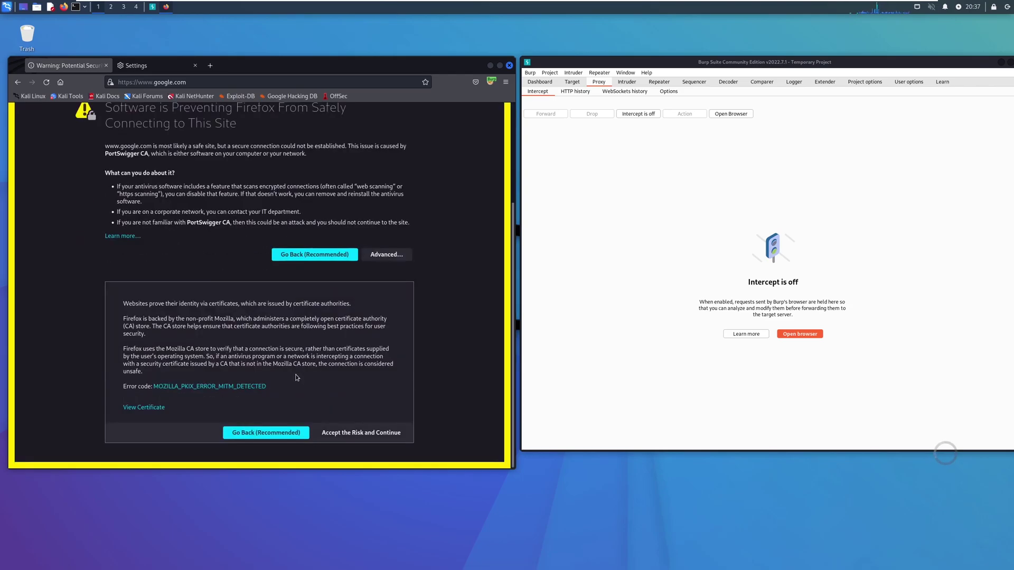
left_click(357, 433)
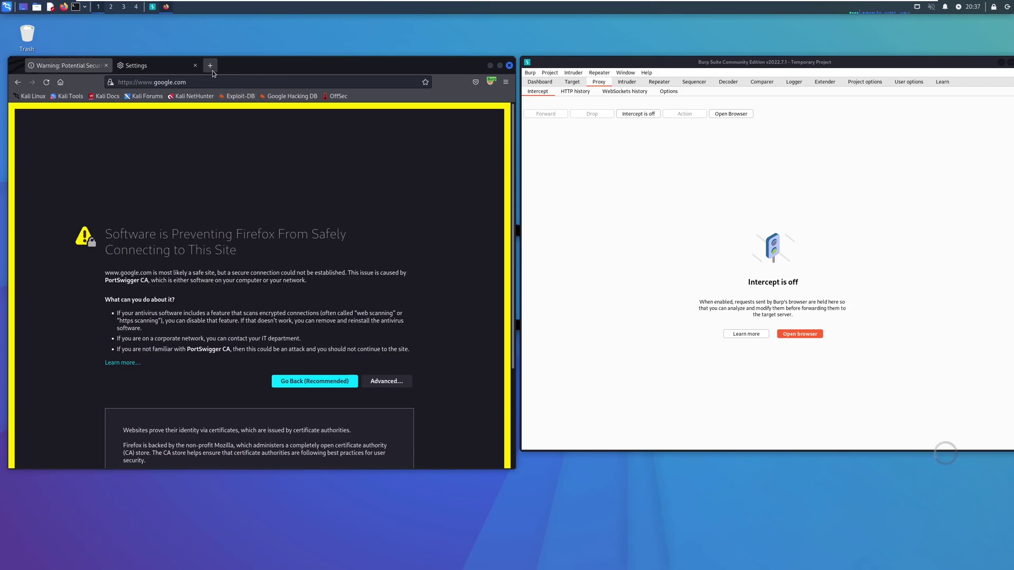
key("ctrl+t")
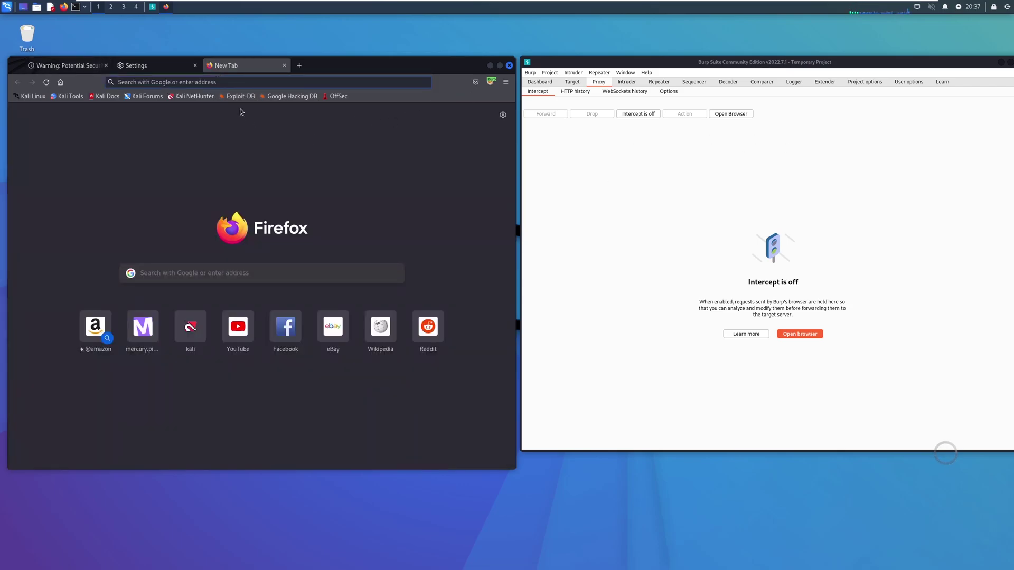
type("http://burp/cert")
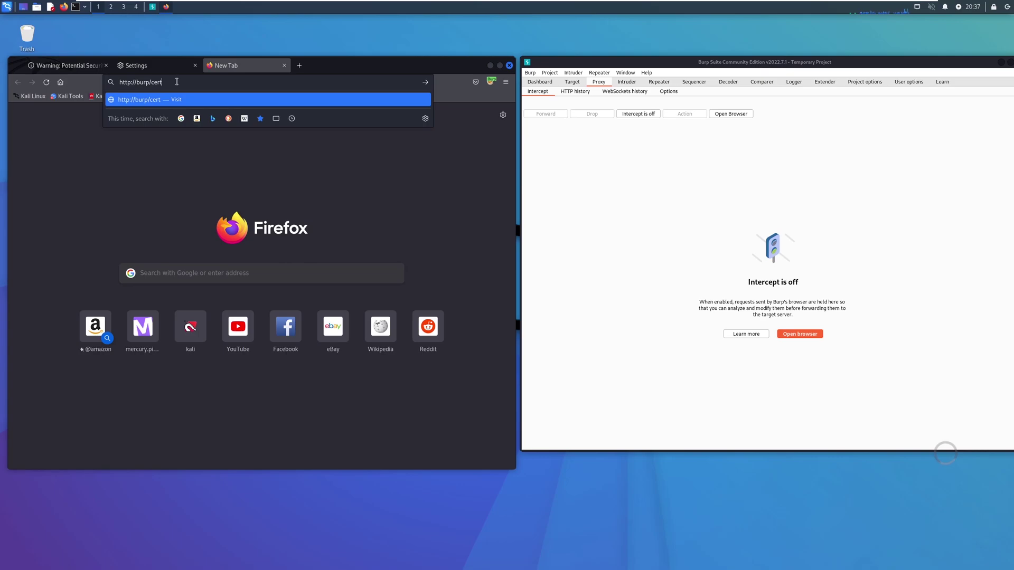
key("Return")
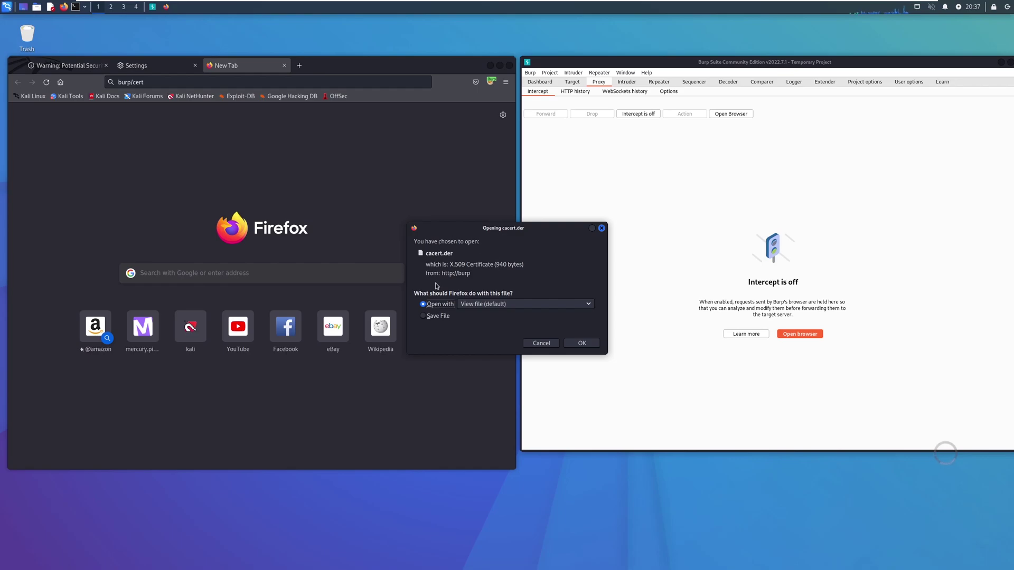
left_click(429, 316)
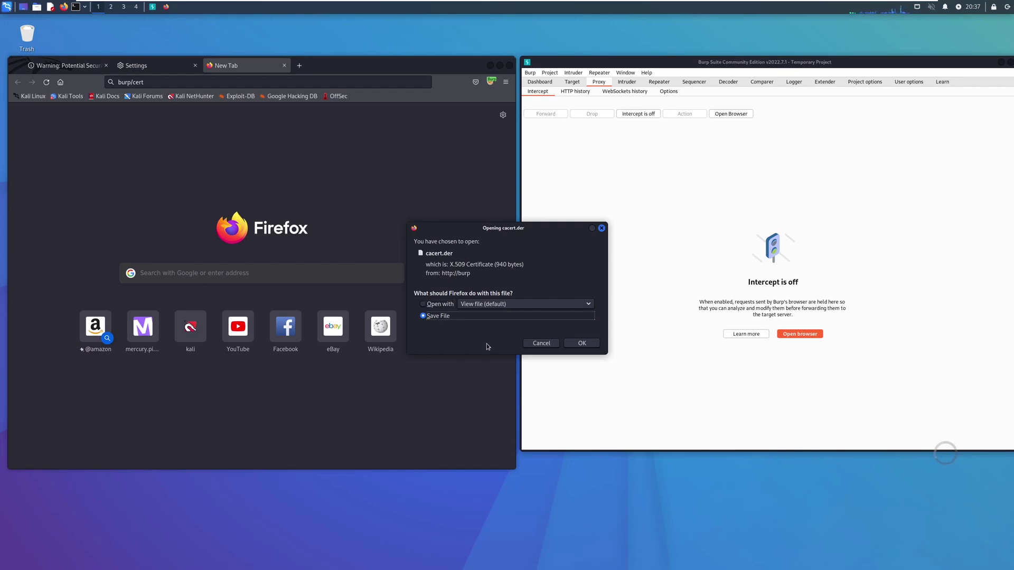
left_click(584, 344)
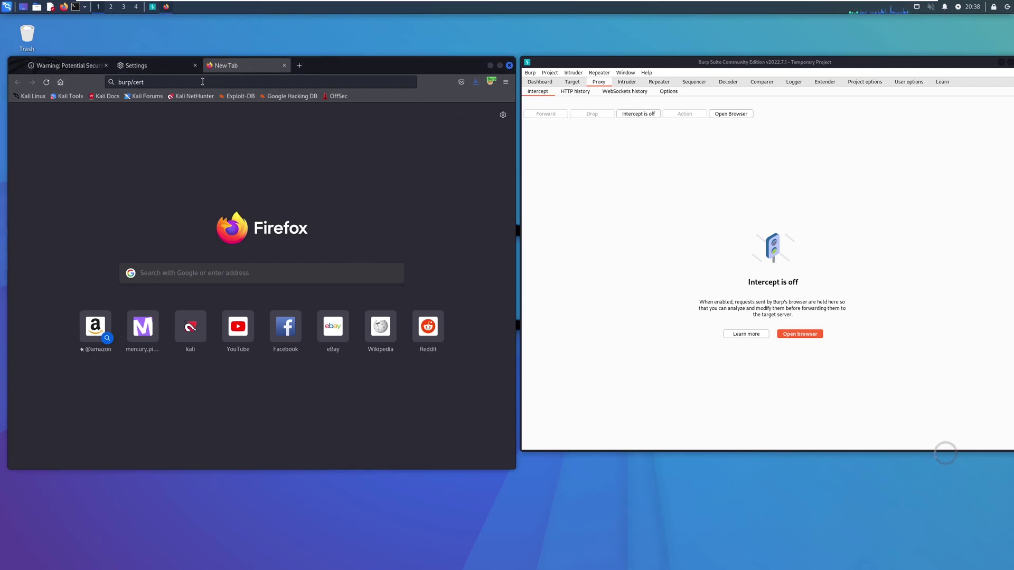
Search the Firefox settings for "cer" and open the Certificate Manager
left_click(153, 67)
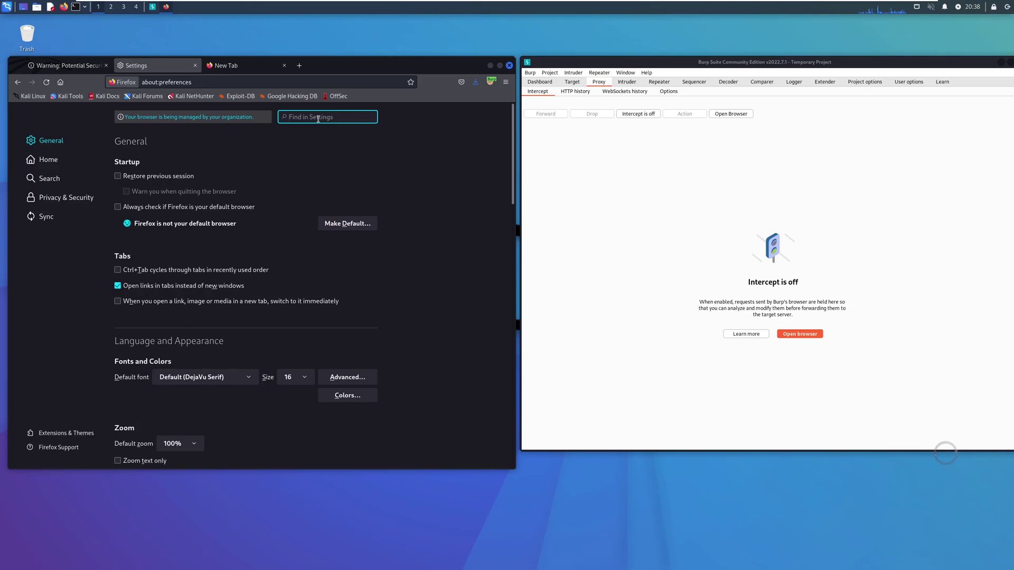
type("cer")
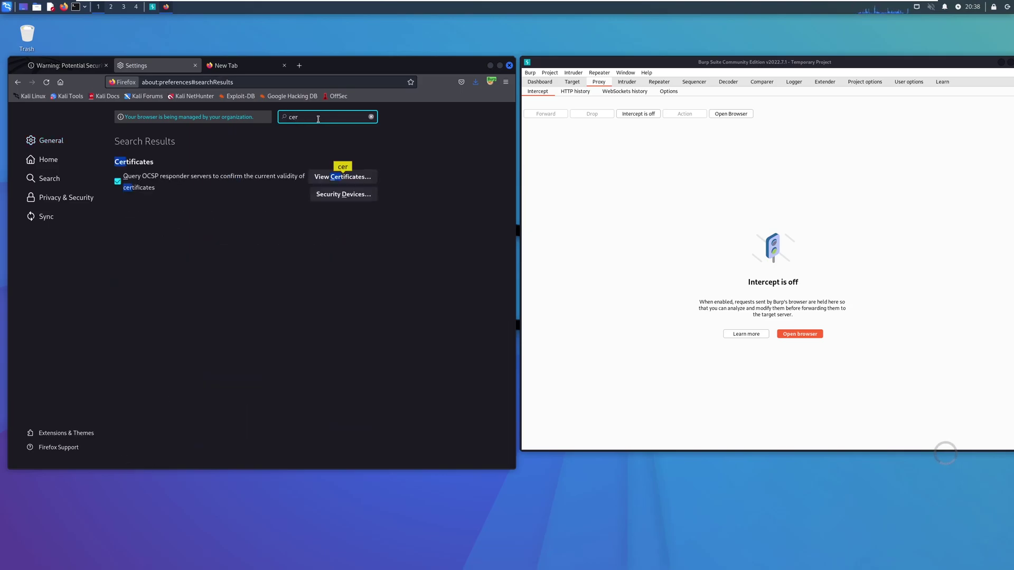
left_click(337, 179)
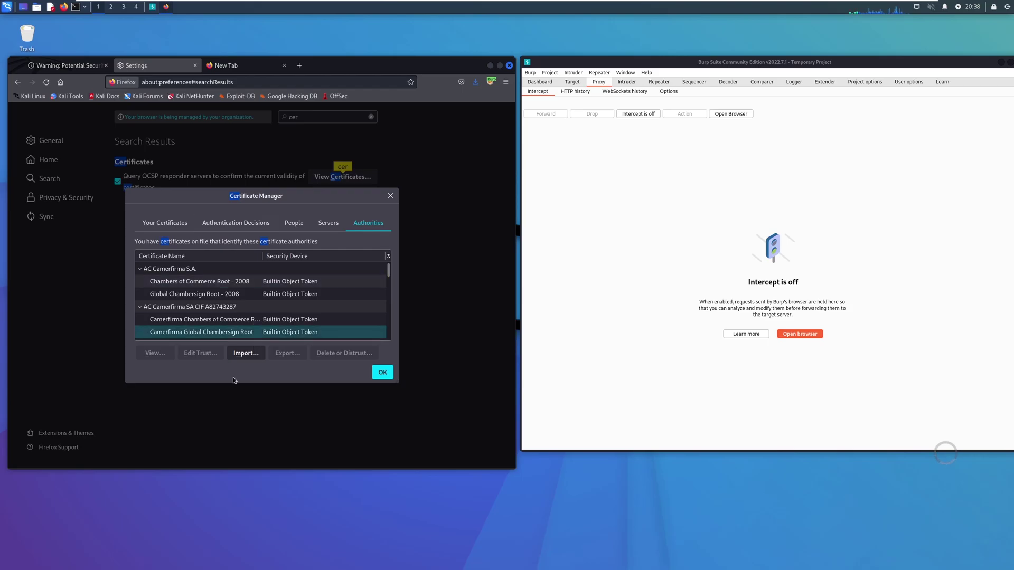
Import cacert.der from Downloads as a certificate authority, trust it to identify websites, and close the Certificate Manager
left_click(239, 354)
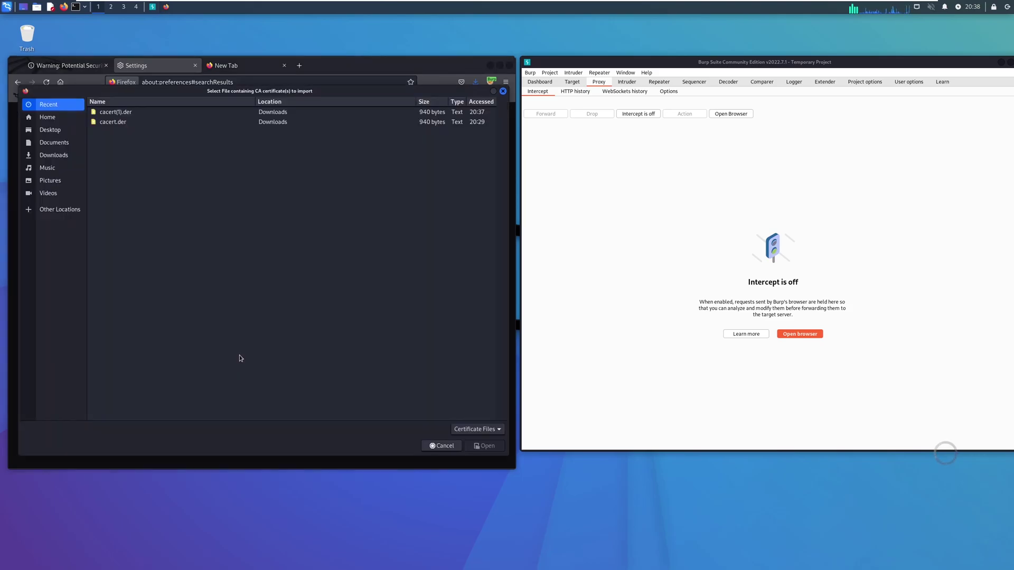
double_click(114, 123)
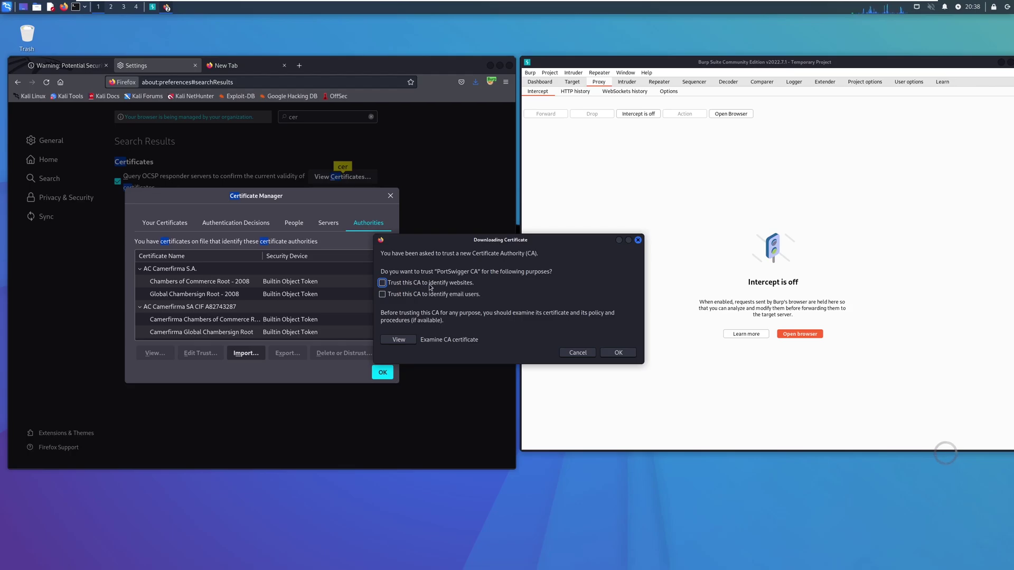
left_click(383, 285)
left_click(603, 357)
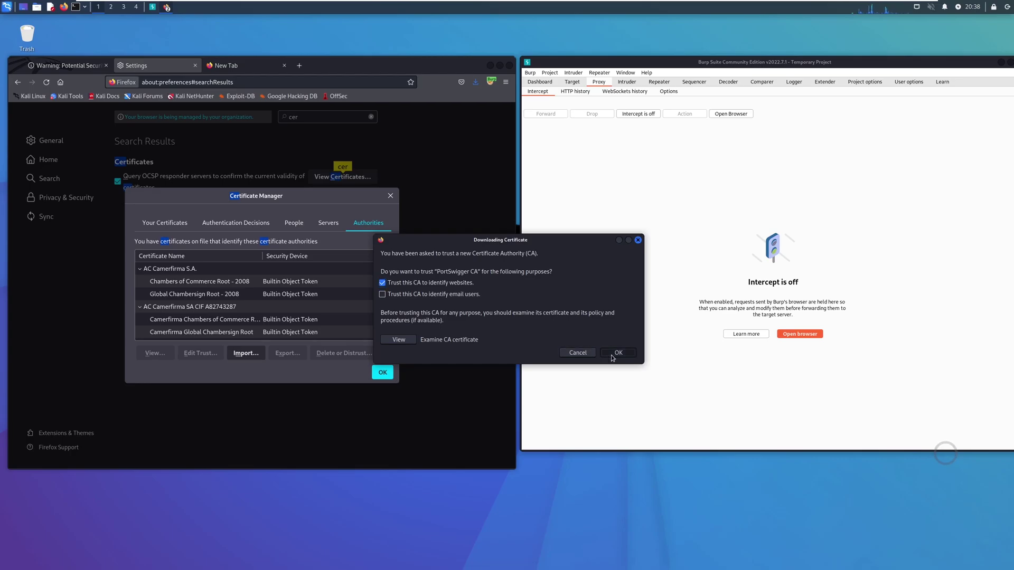
left_click(382, 372)
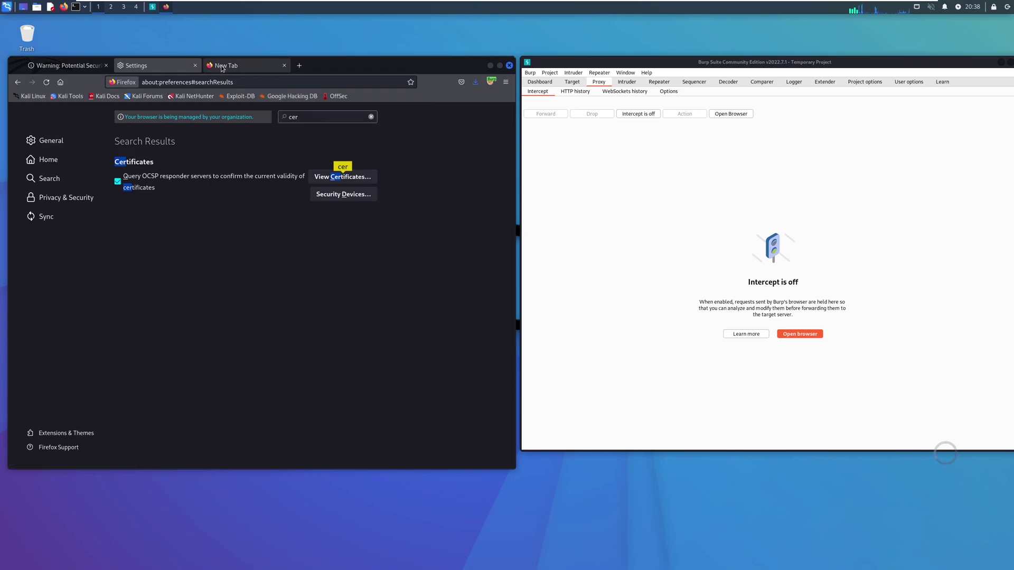
Load google.com in a new browser tab to test the HTTPS connection through the proxy
left_click(75, 66)
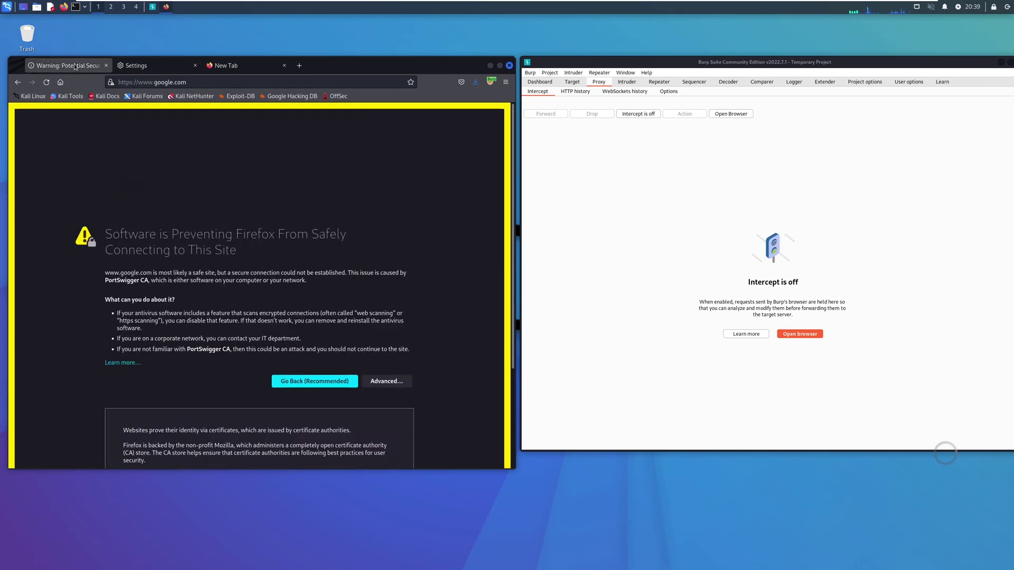
left_click(299, 66)
type("google.com/")
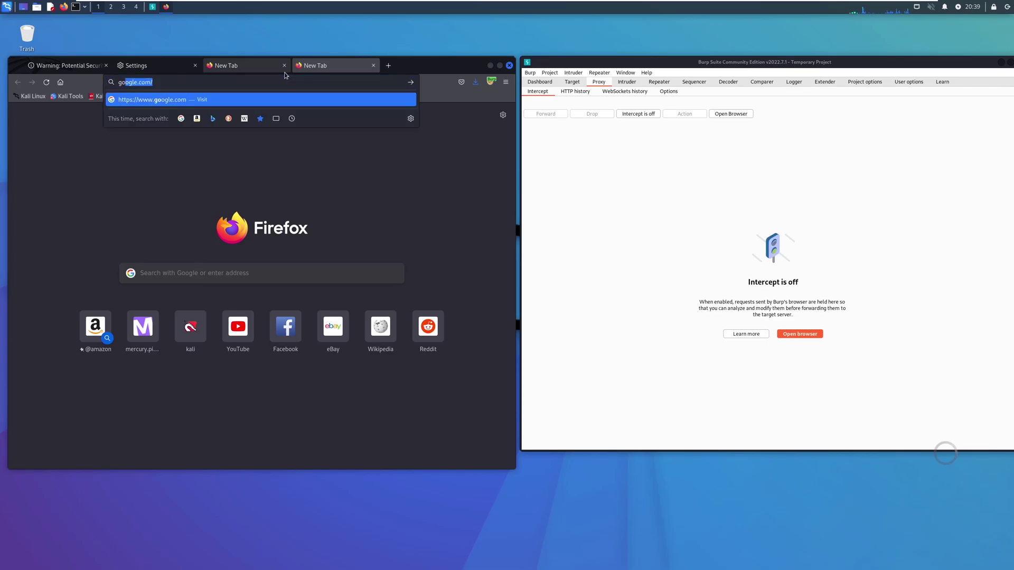
key("Return")
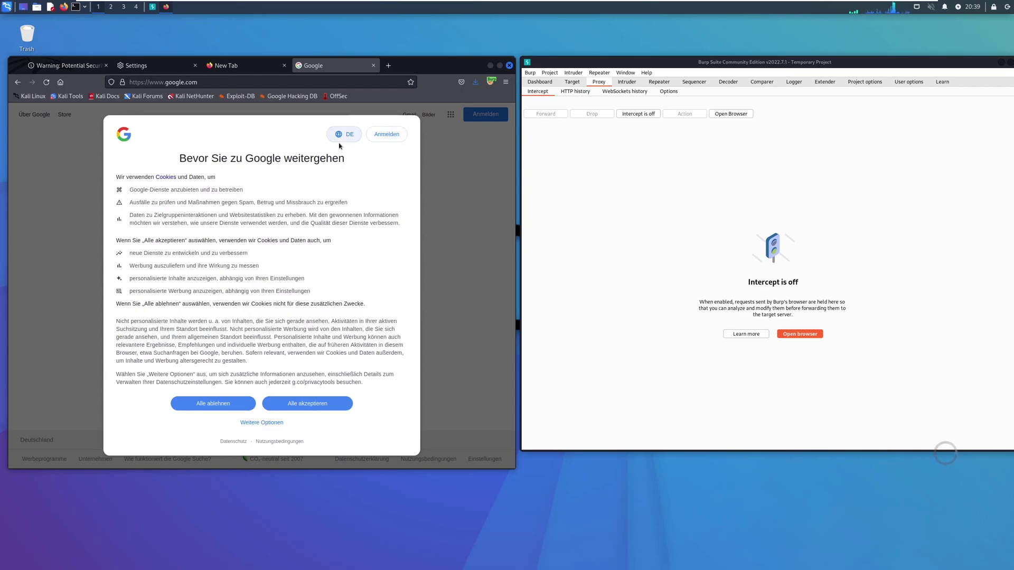
Turn on interception in Burp's proxy, reload the Google page to capture its request, and examine the request headers
left_click(631, 114)
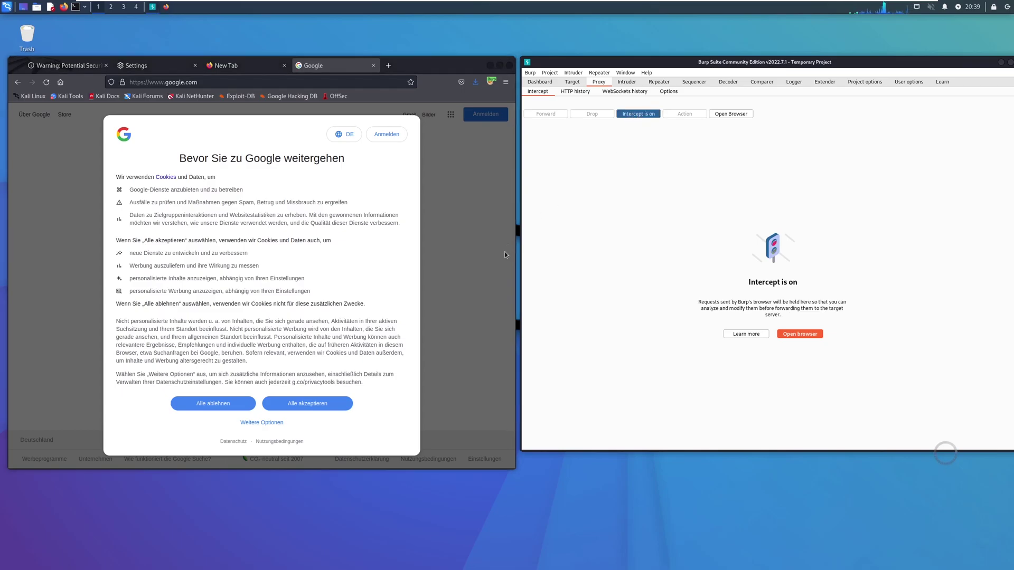
left_click(49, 84)
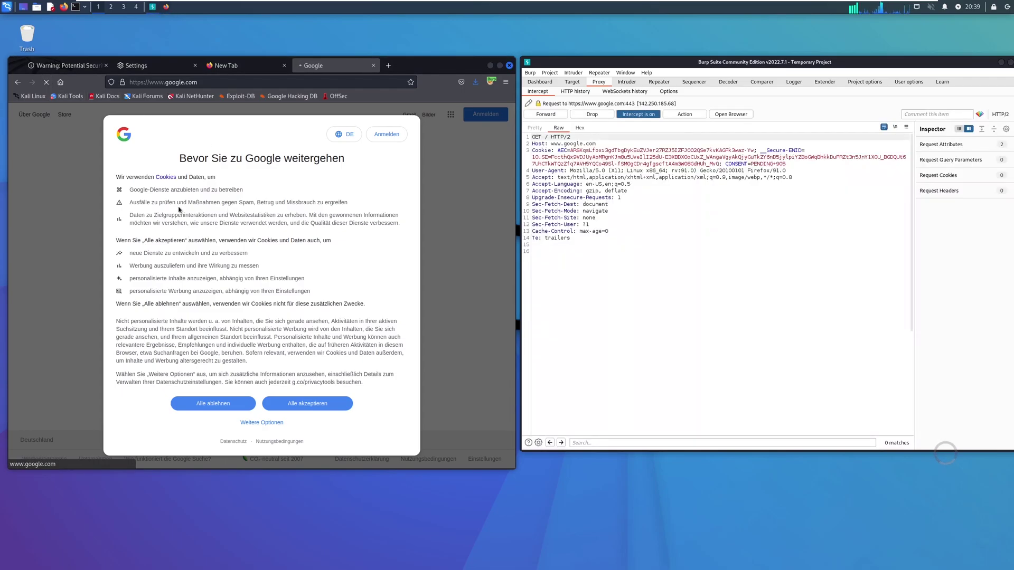
left_click_drag(581, 252, 626, 144)
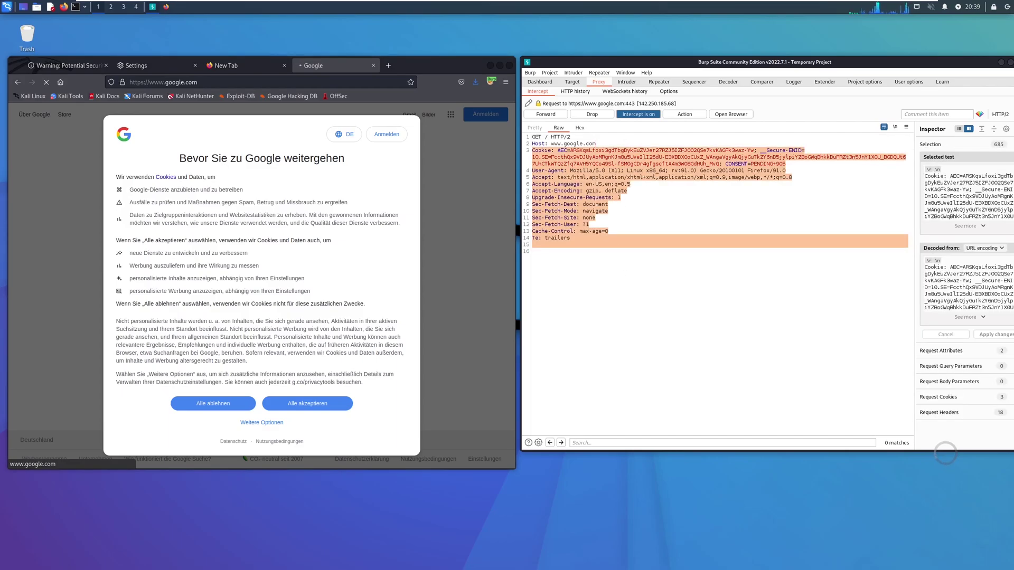
left_click(593, 324)
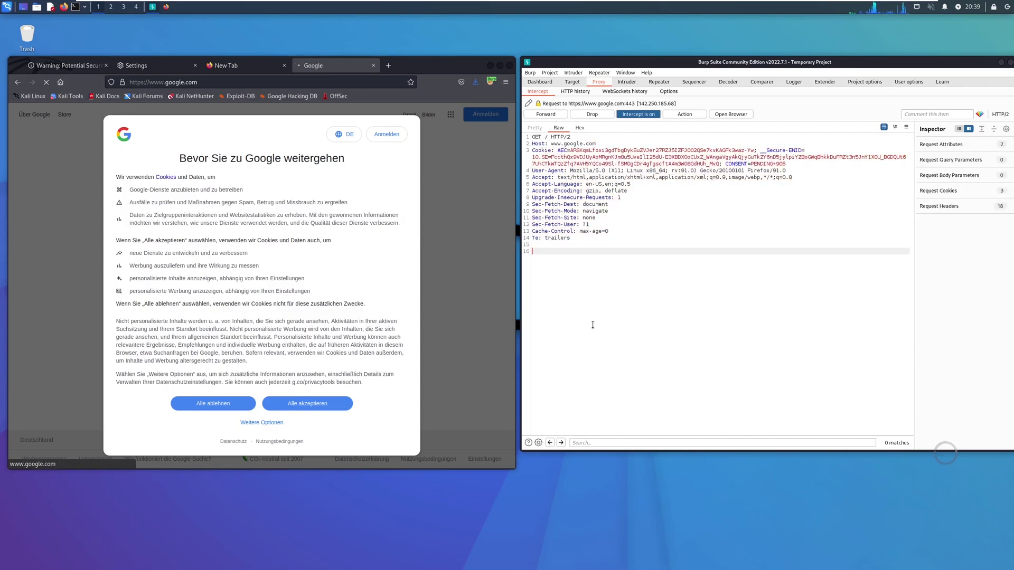